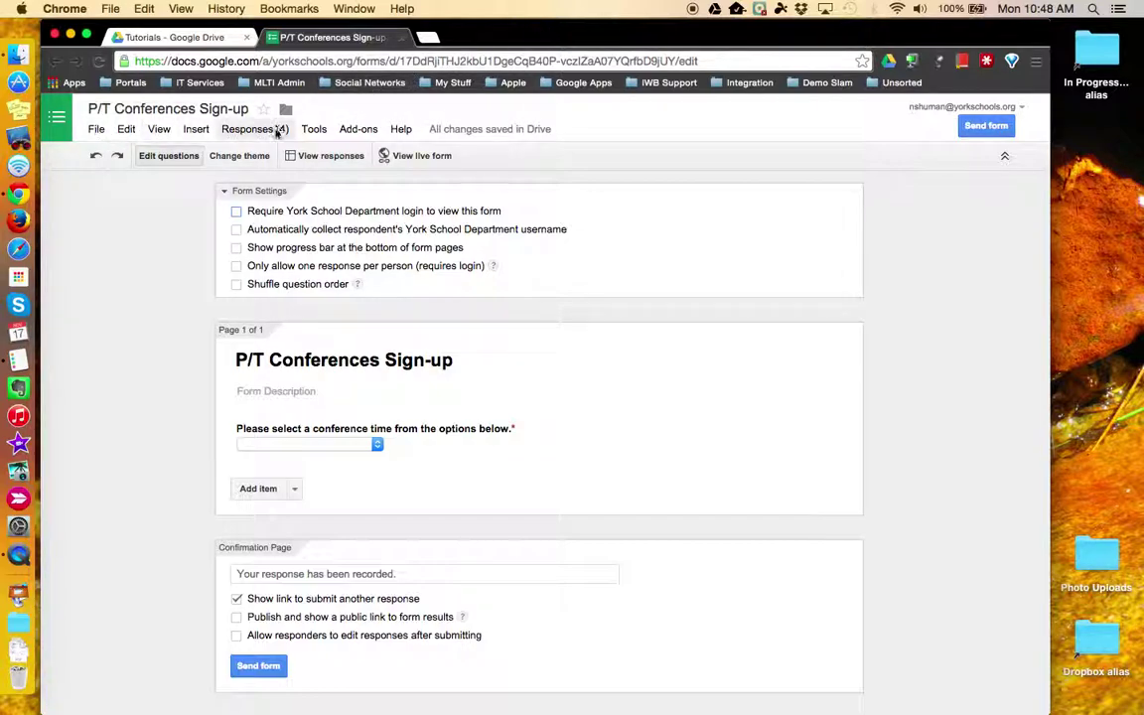
Step: Turn off accepting responses on the P/T Conferences Sign-up form, then turn it back on
click(276, 132)
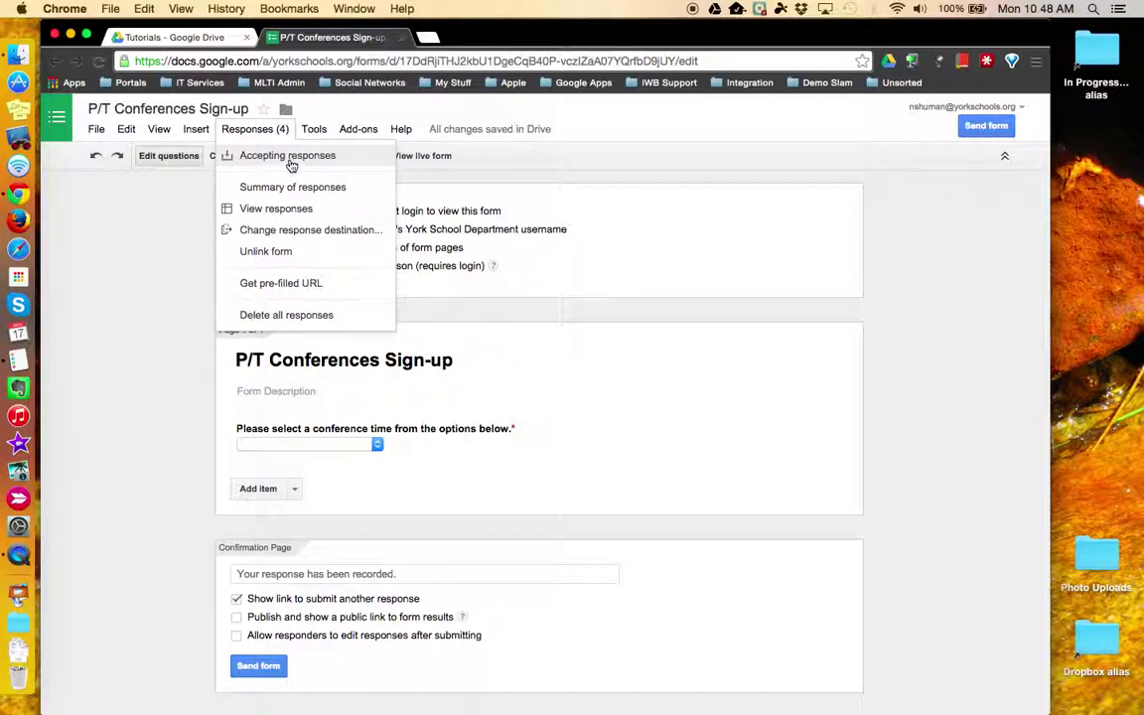
click(355, 163)
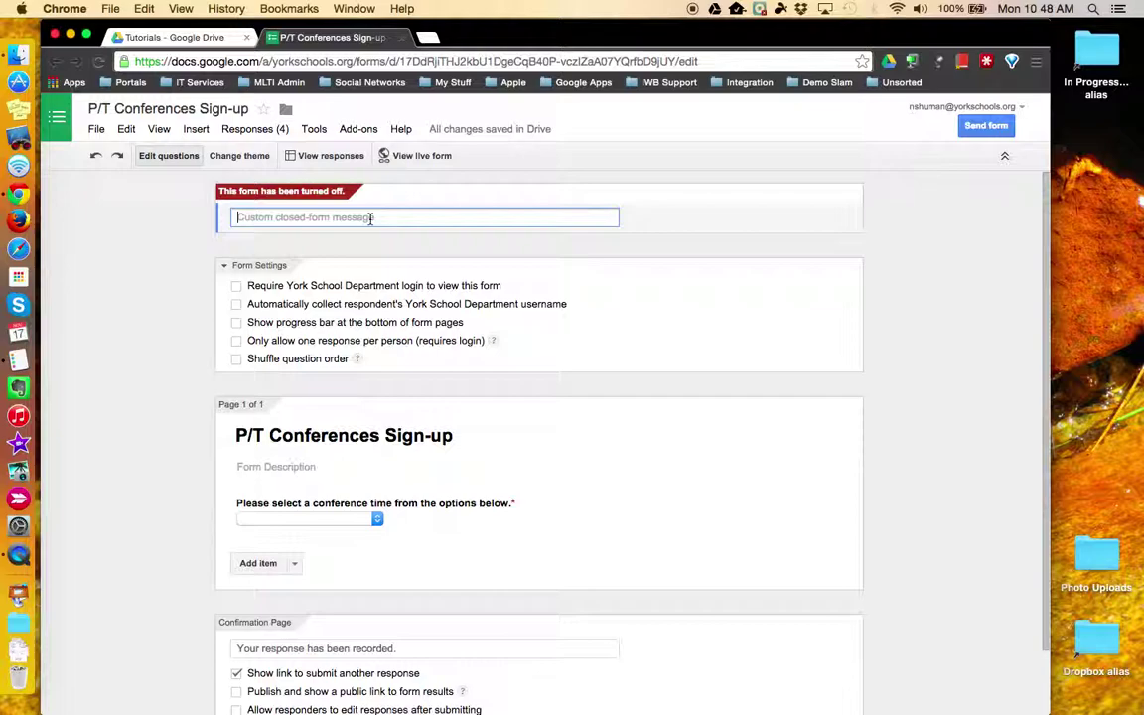
click(259, 136)
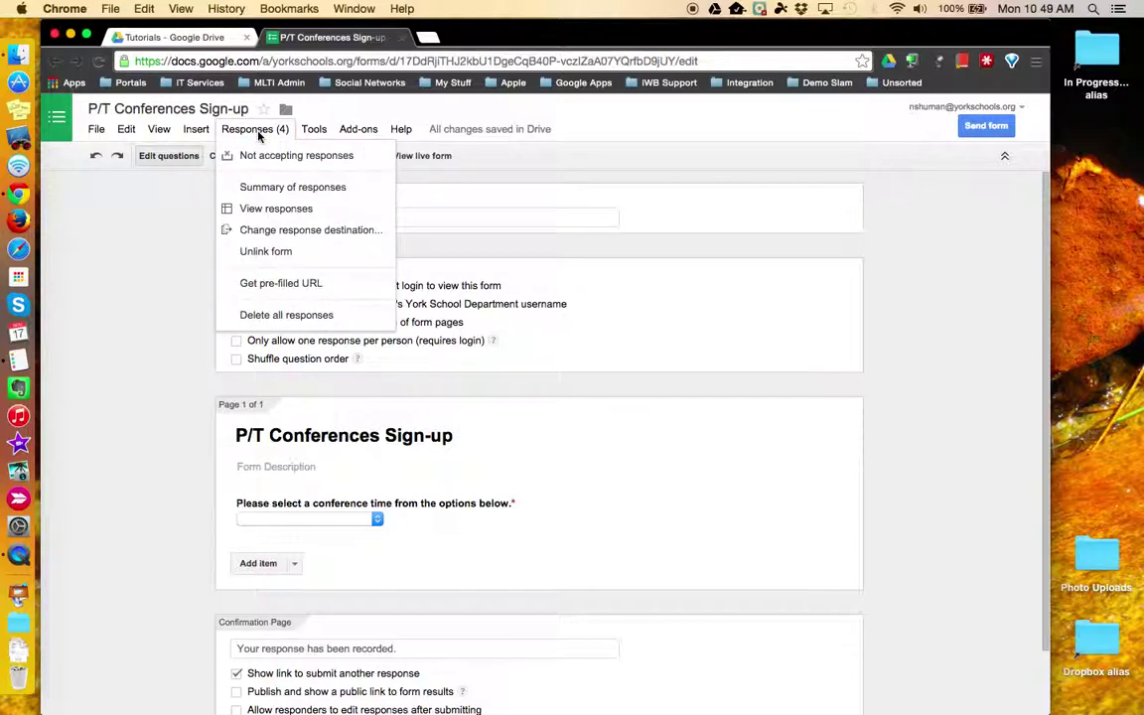
click(352, 158)
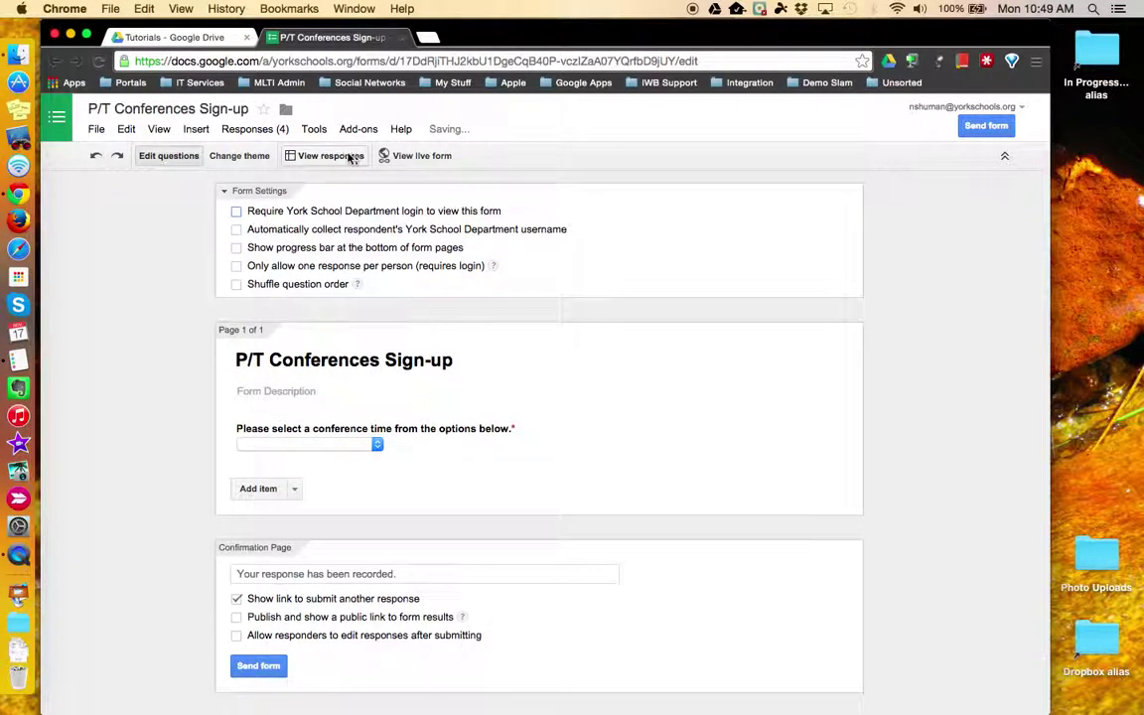
click(259, 131)
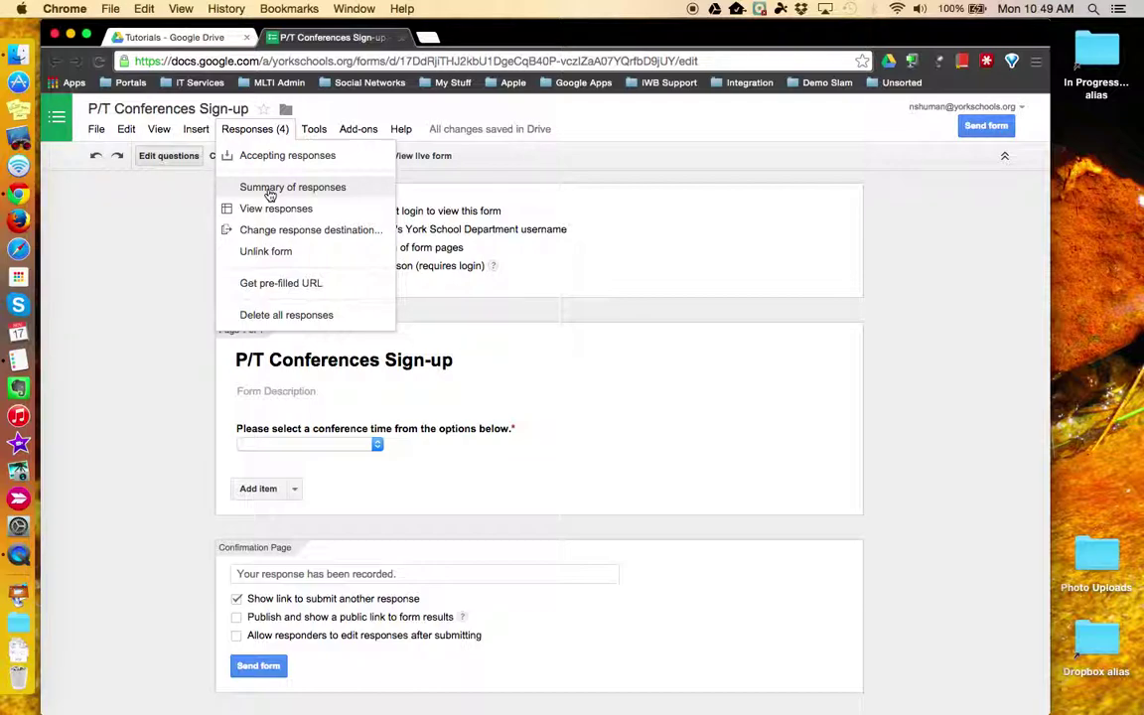
Step: Show the summary of the 4 responses, with the pie chart and per-time-slot counts
click(269, 189)
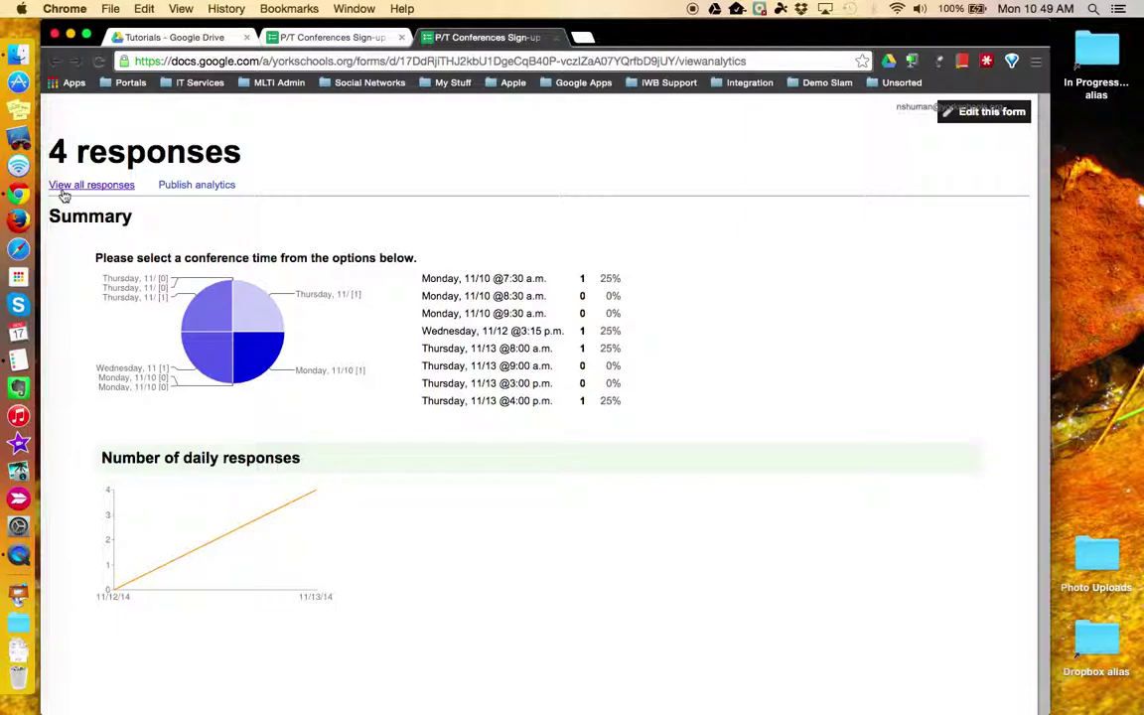
Step: Open all responses as a spreadsheet, then select column B and cell B8
click(77, 187)
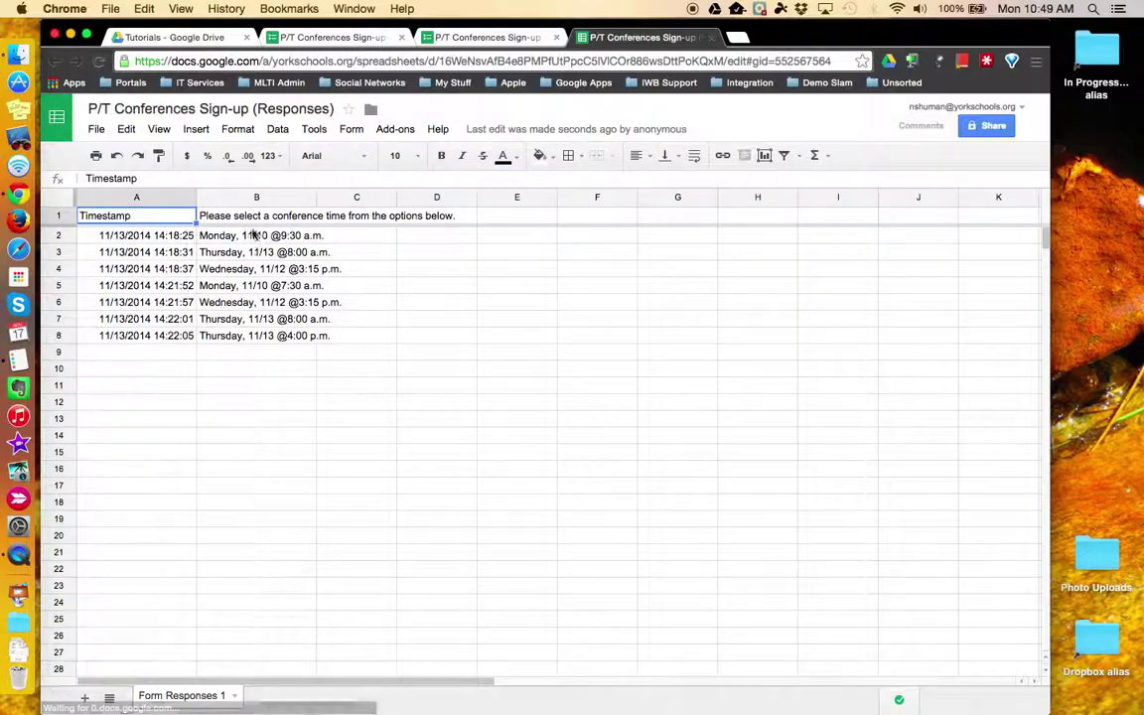
click(225, 198)
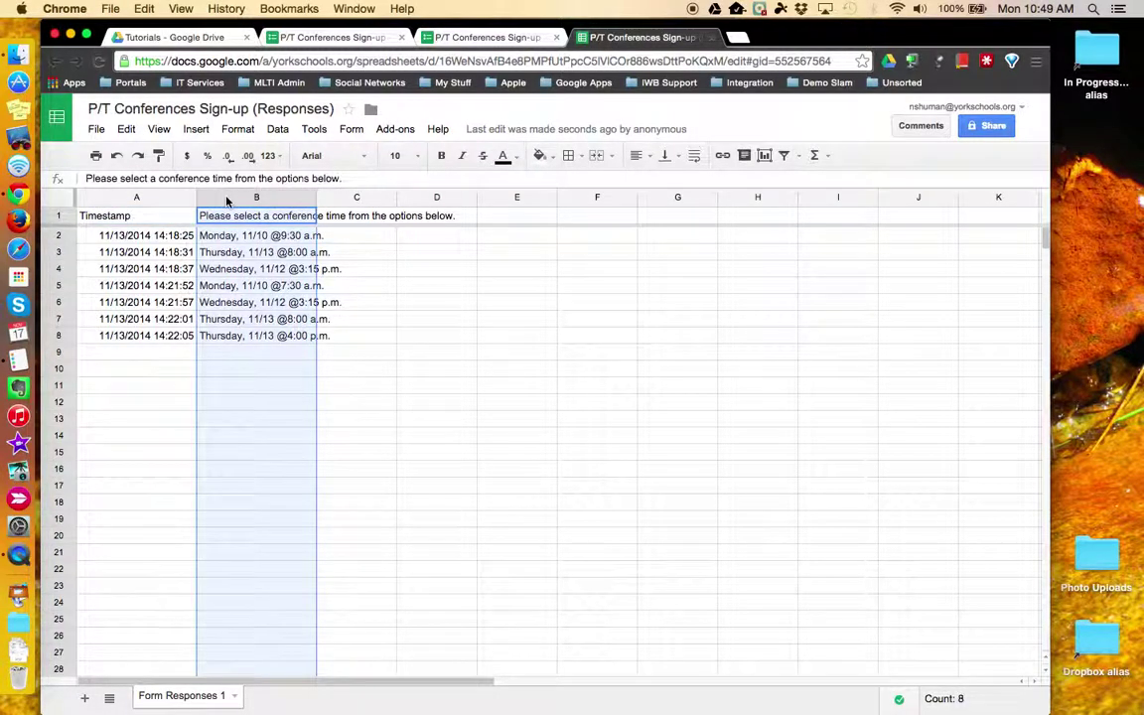
click(171, 256)
click(281, 334)
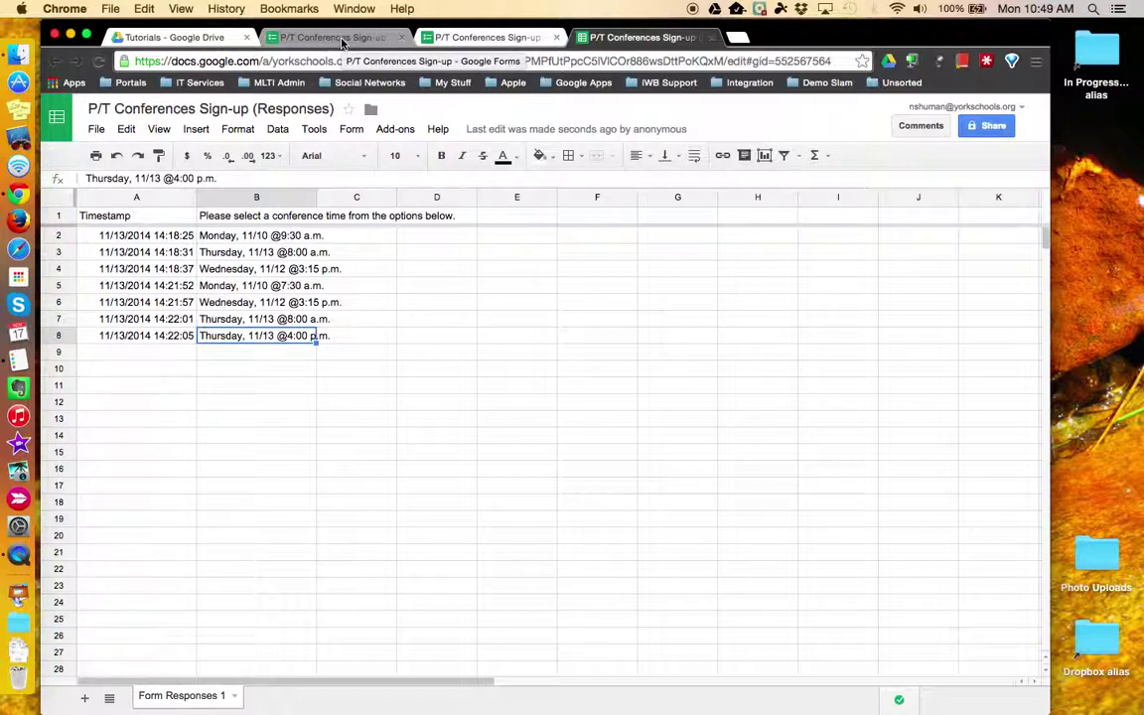
Step: Open the responses spreadsheet in a new tab, then return to the form's response options
click(339, 40)
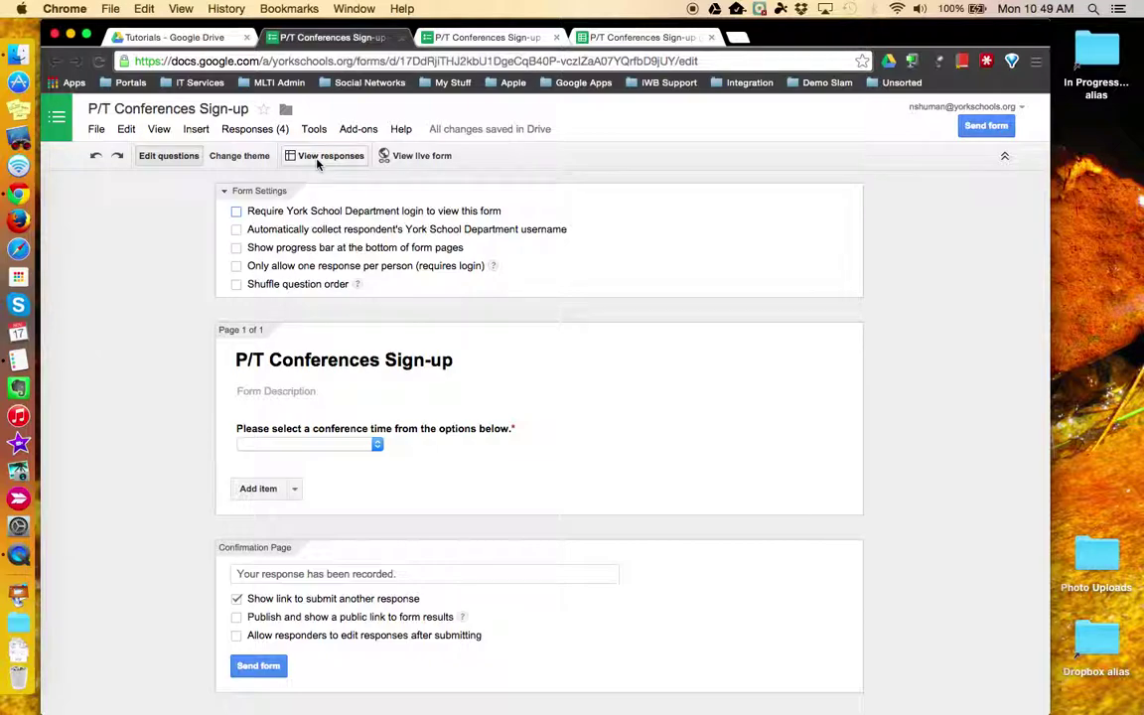
click(264, 131)
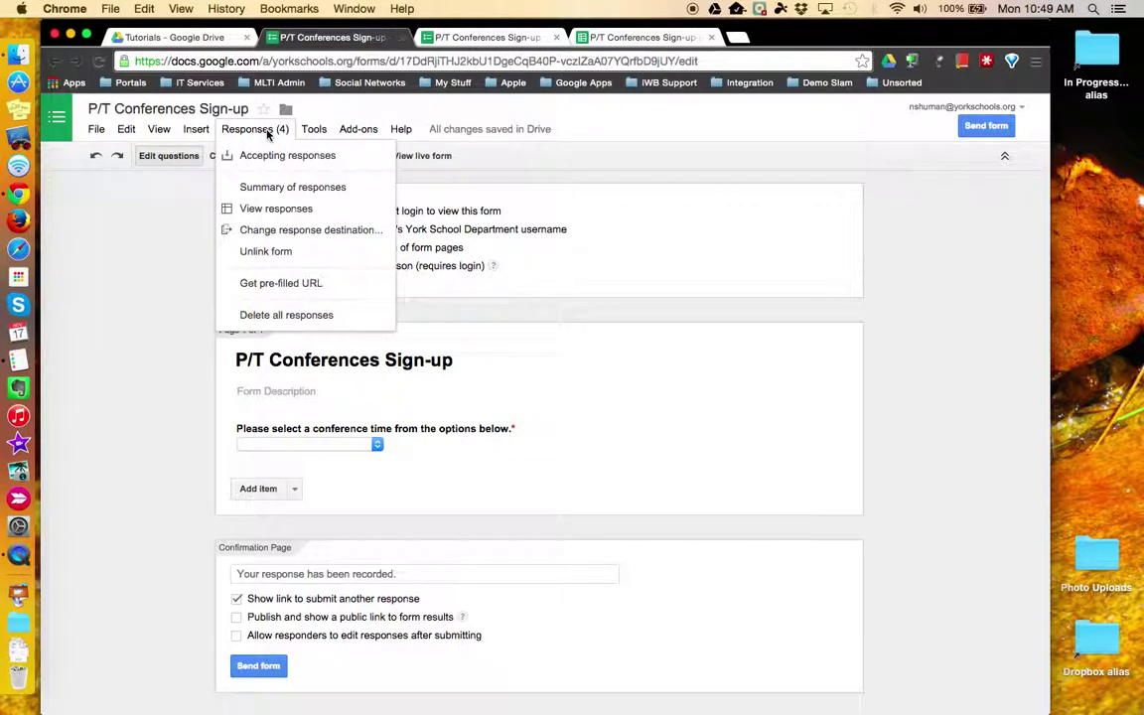
click(331, 214)
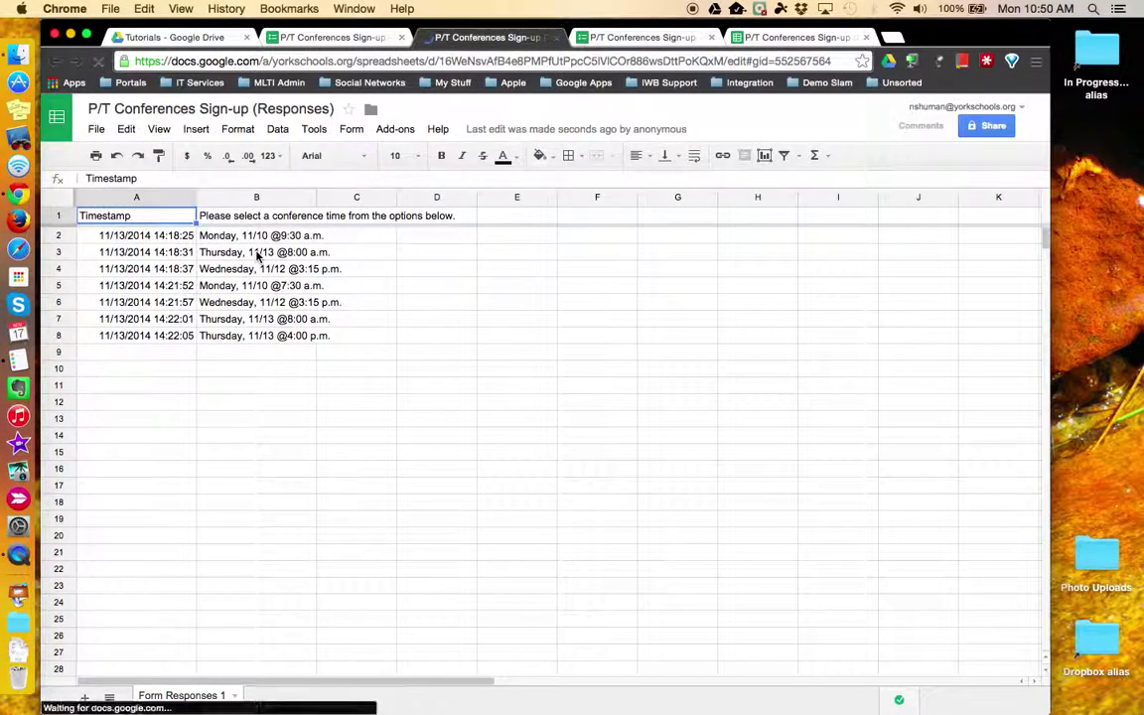
click(332, 37)
click(254, 130)
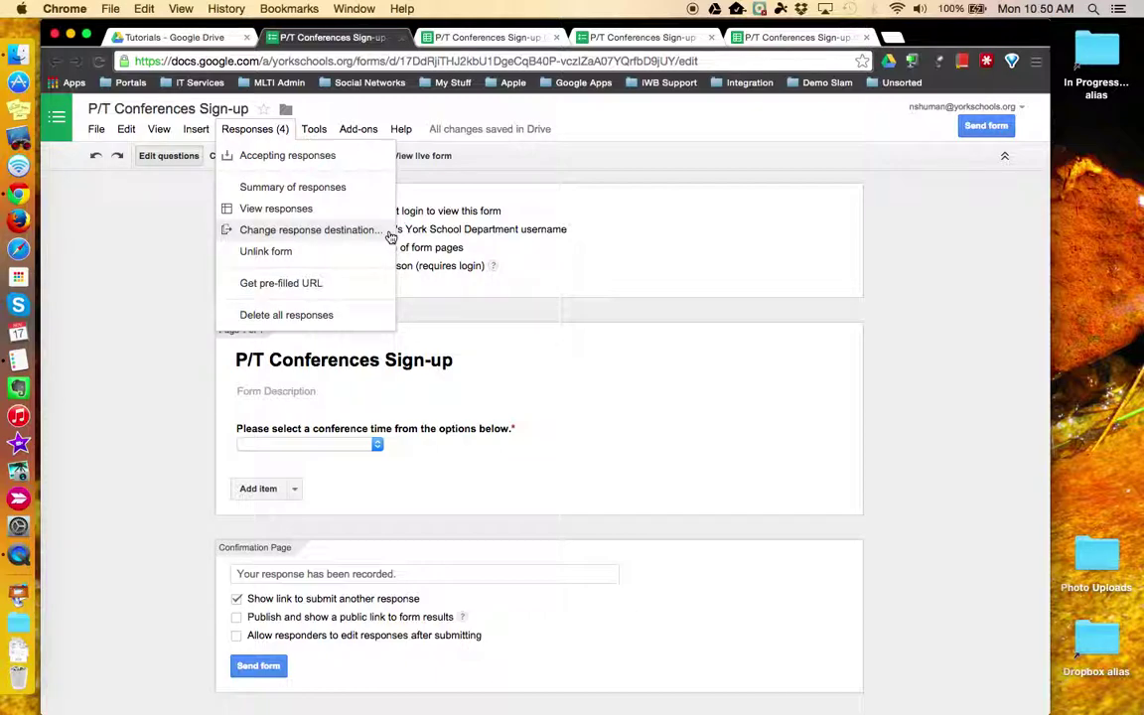
click(391, 236)
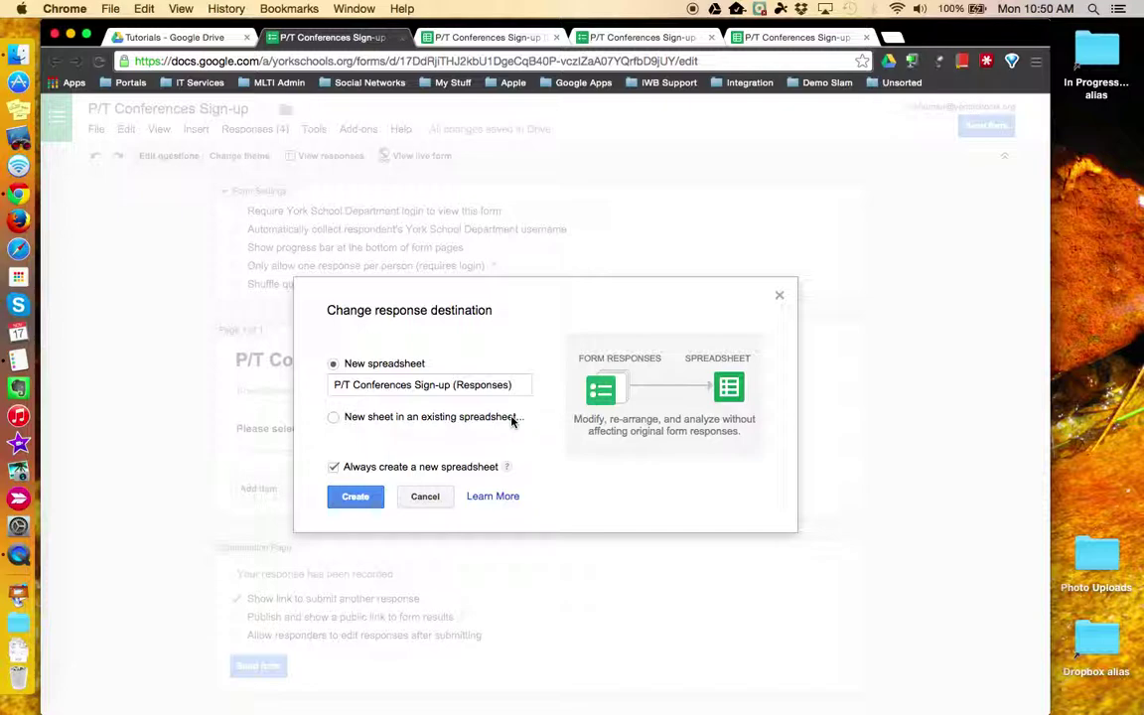
click(425, 497)
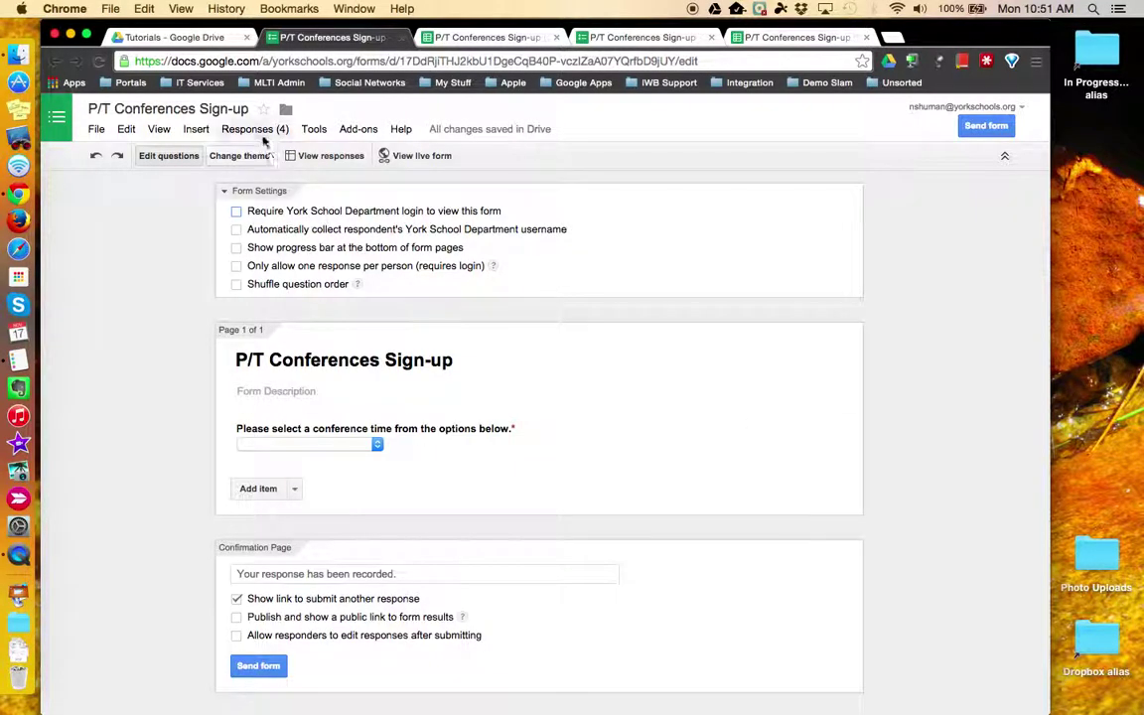
click(262, 130)
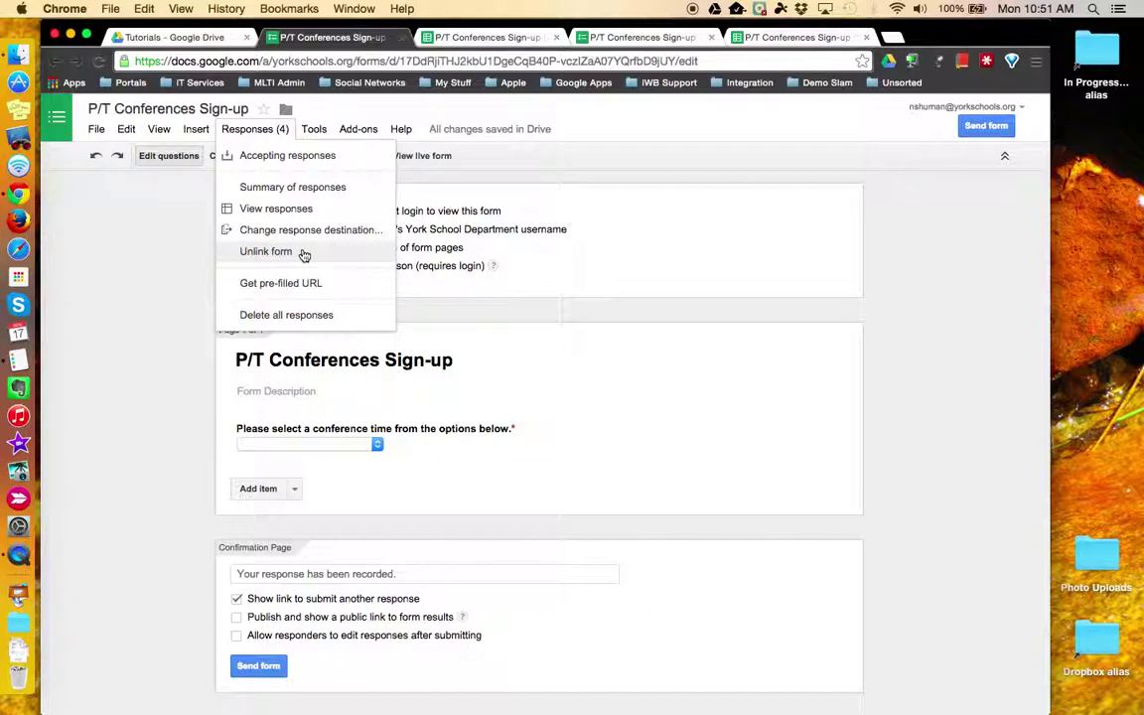
click(261, 129)
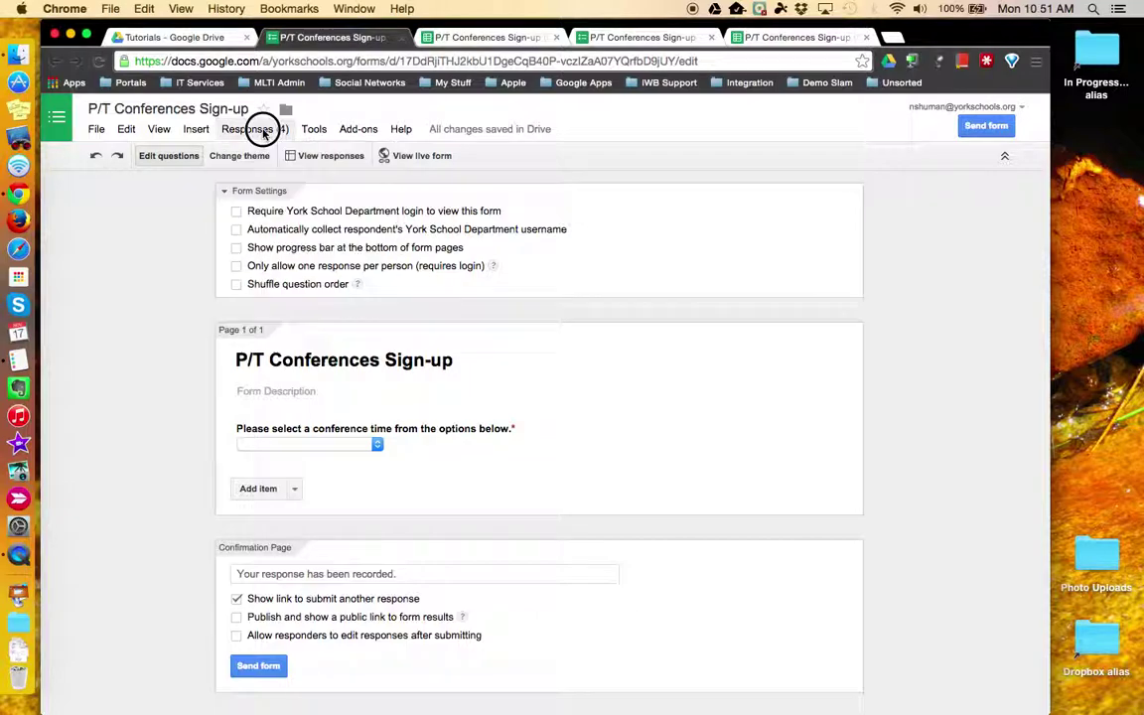
Step: Download all responses as 'P-T Conferences Sign-up.csv' and save it to the desktop
click(97, 130)
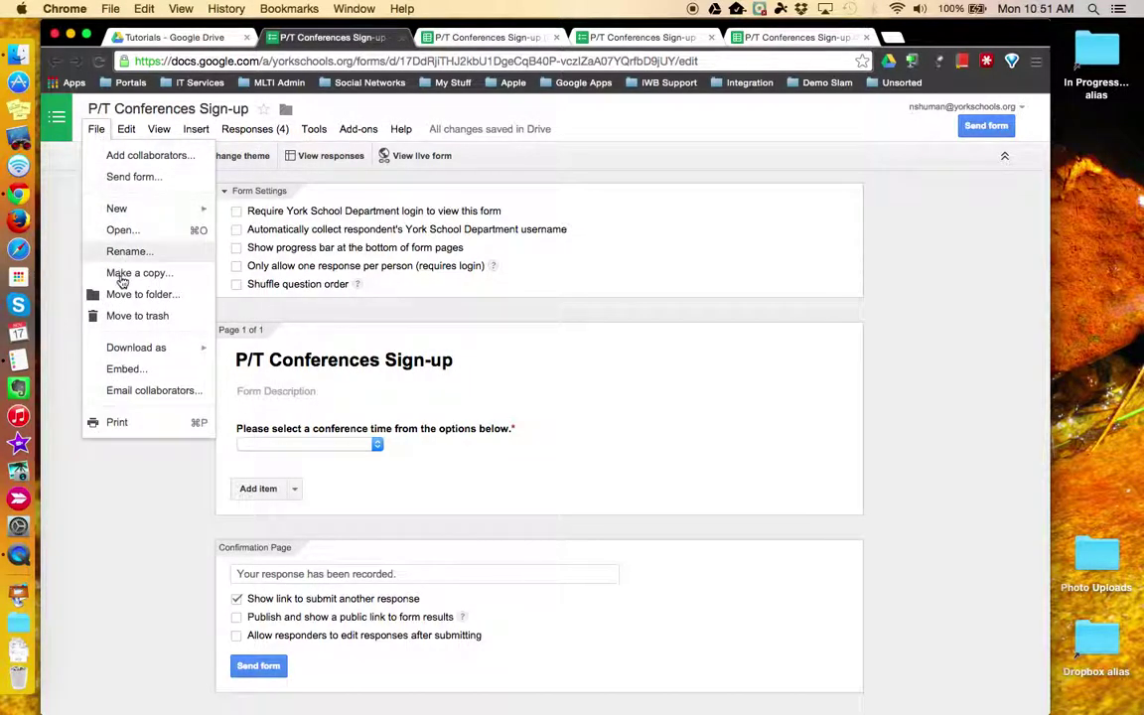
mouse_move(136, 348)
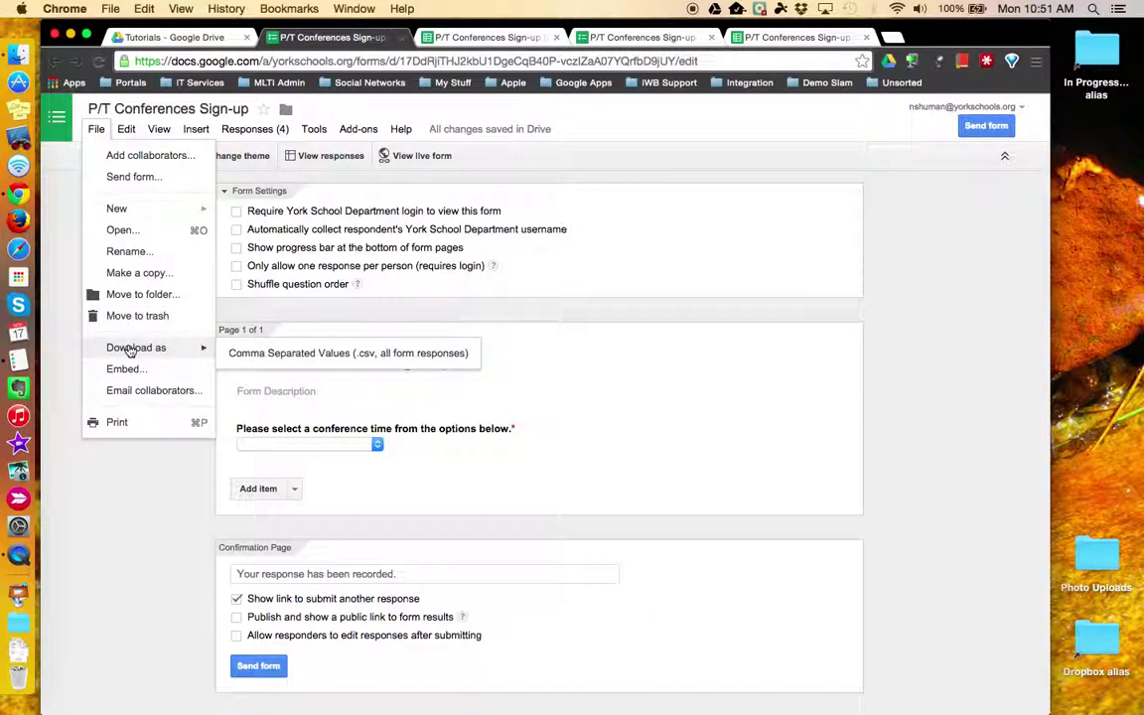
click(260, 355)
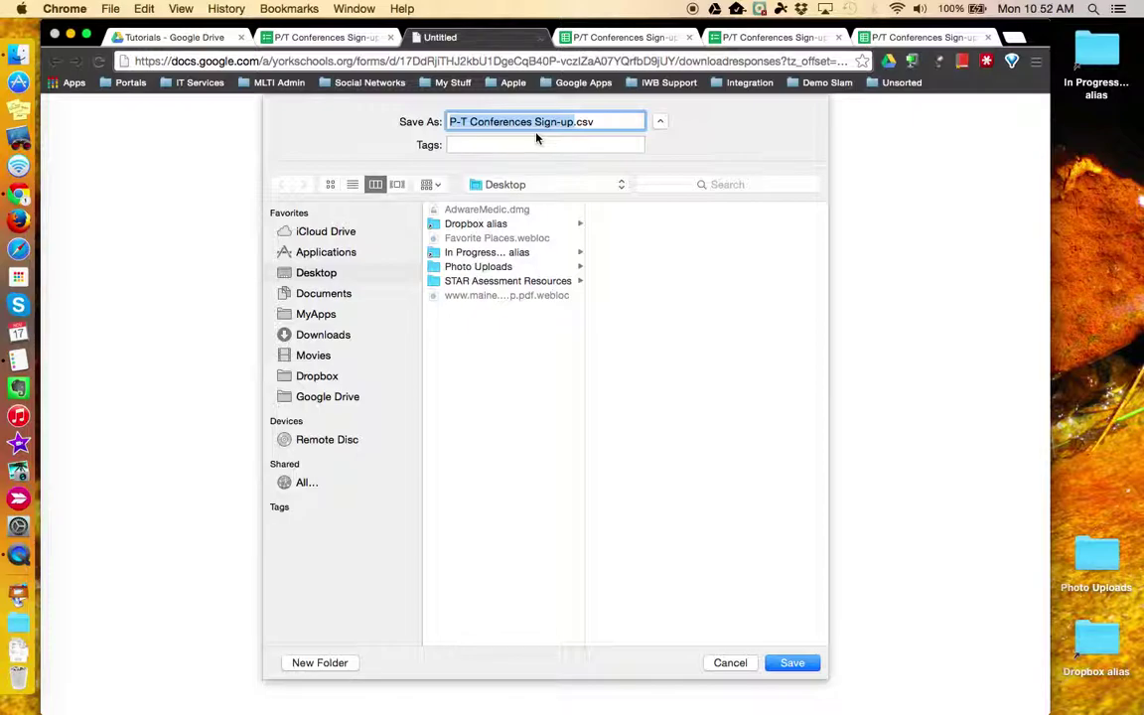
click(794, 665)
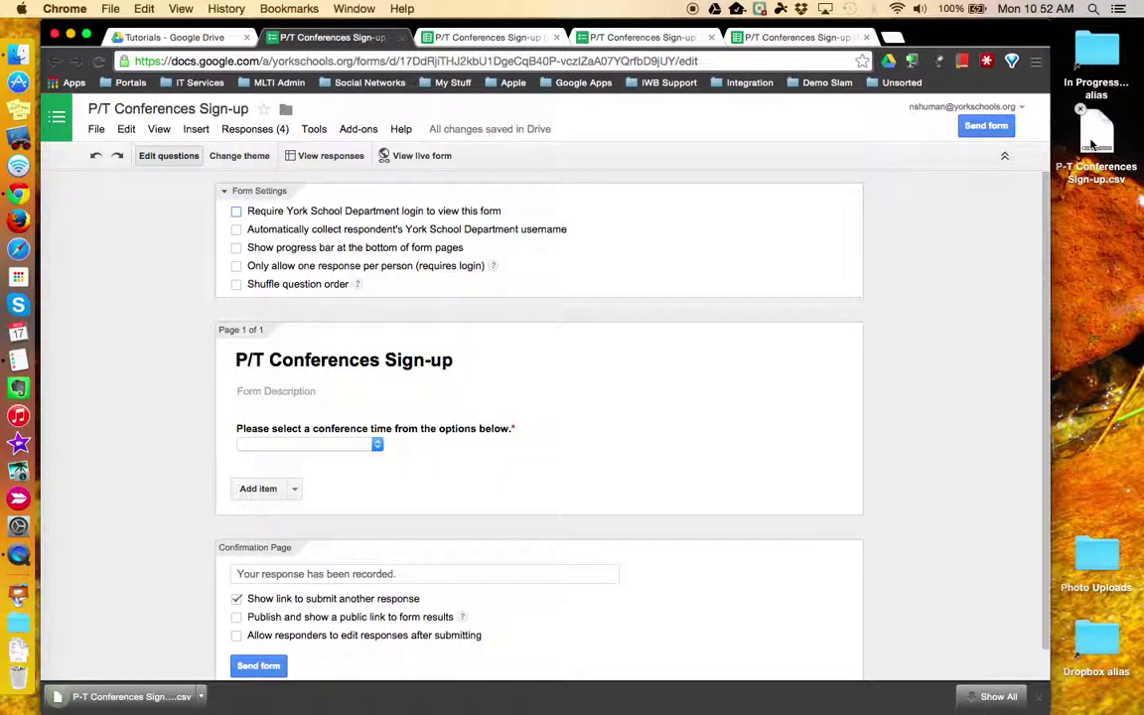
Step: Quick Look the desktop CSV to check its four responses, then return to the browser
click(1091, 144)
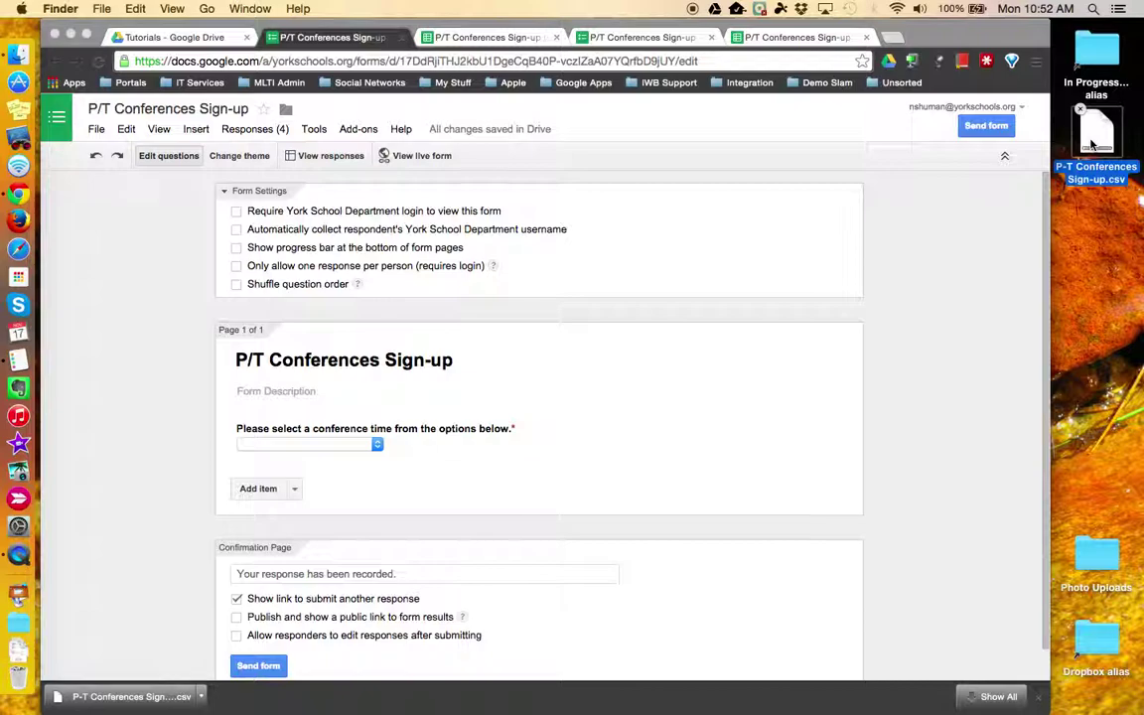
key(space)
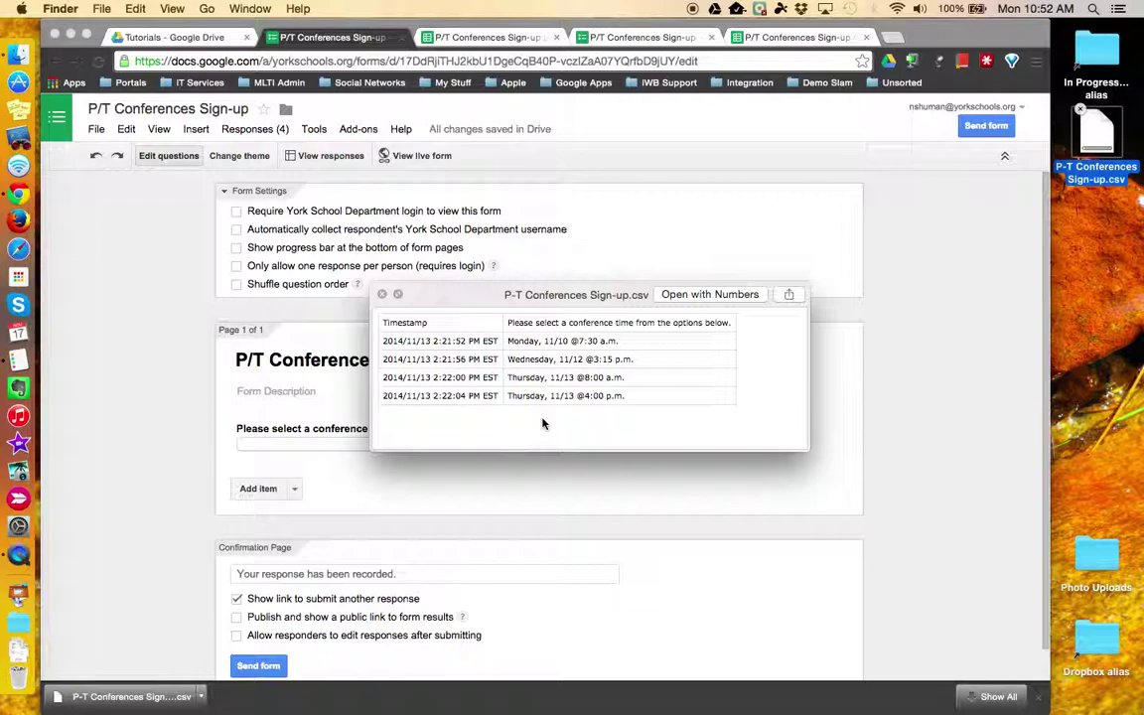
key(space)
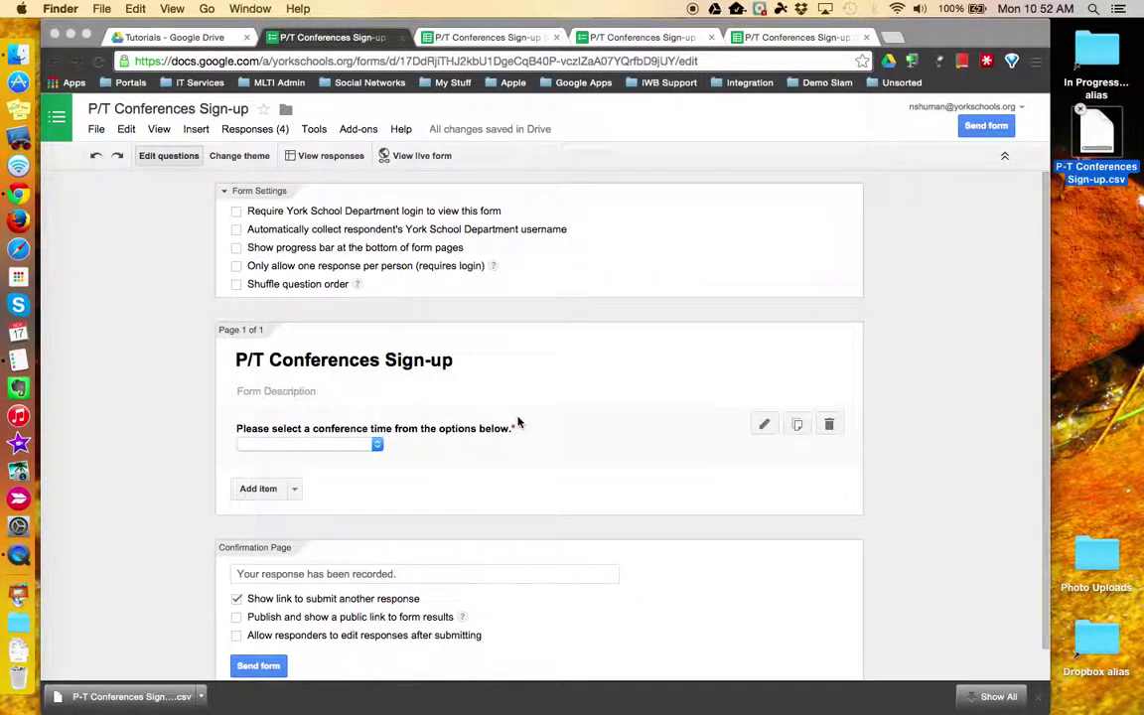
click(164, 339)
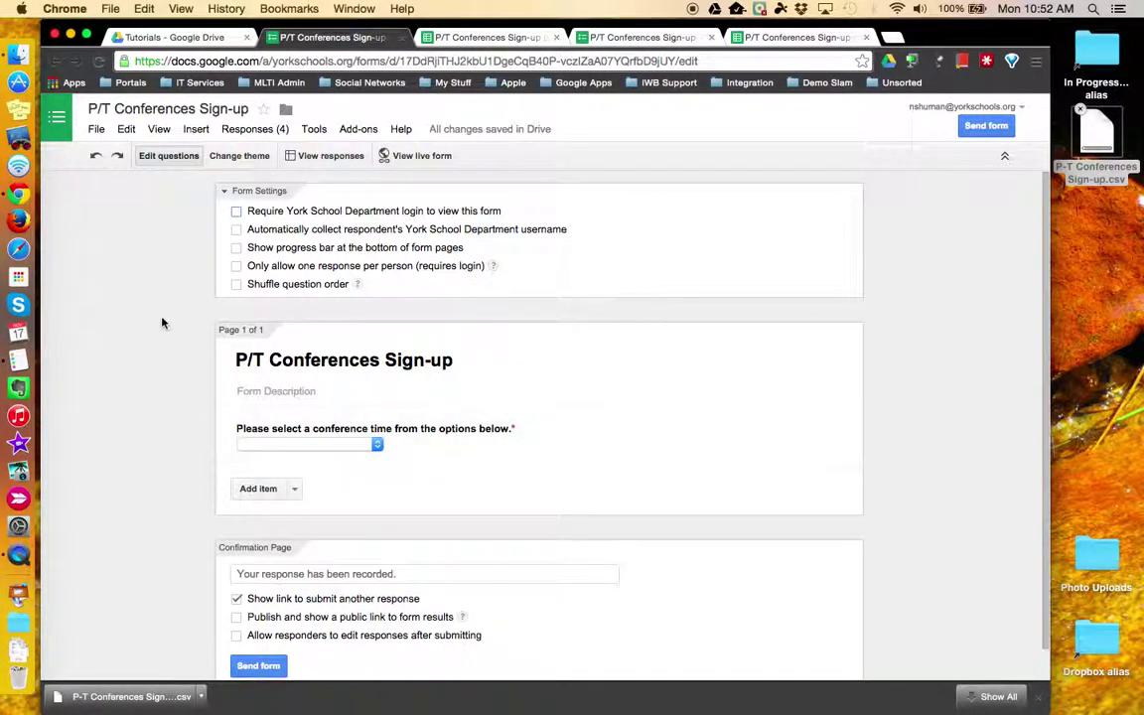
click(260, 132)
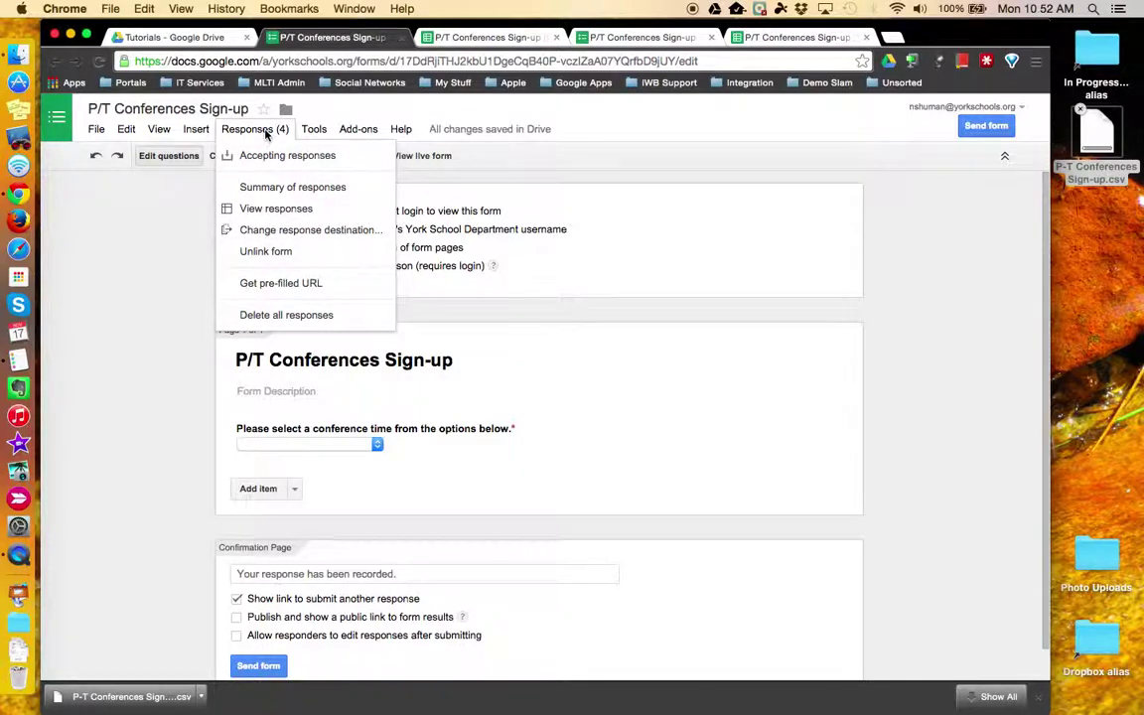
click(245, 129)
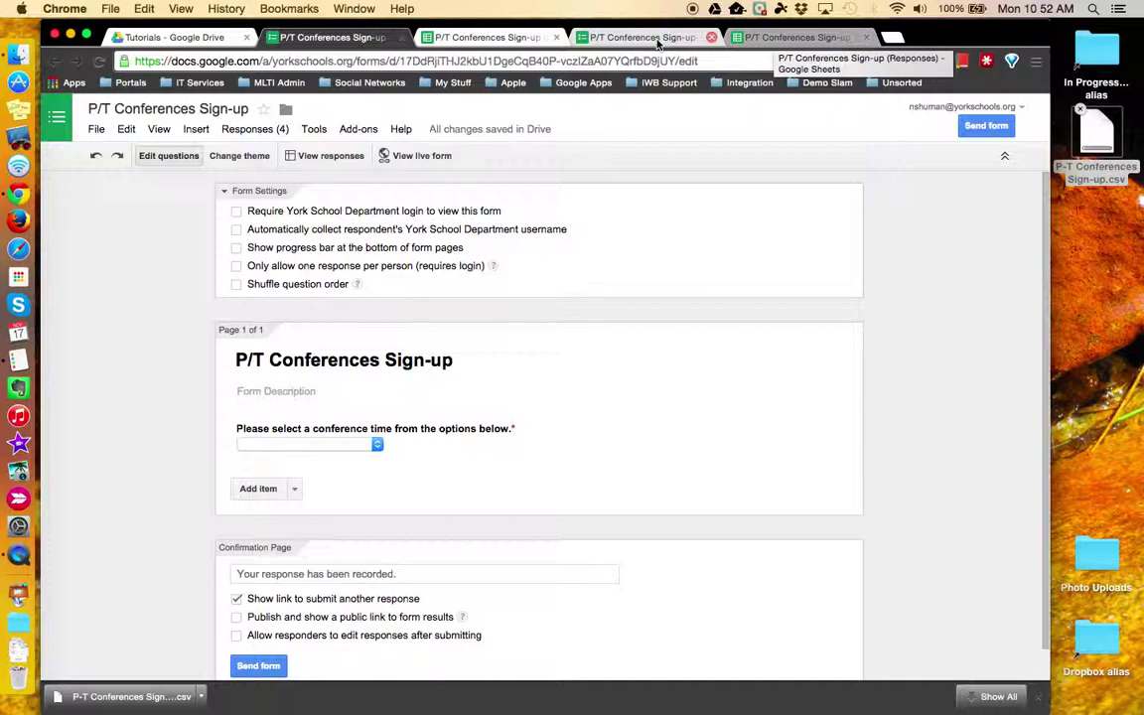
Step: Recheck the seven-row responses spreadsheet, then reopen the form's response options
click(812, 39)
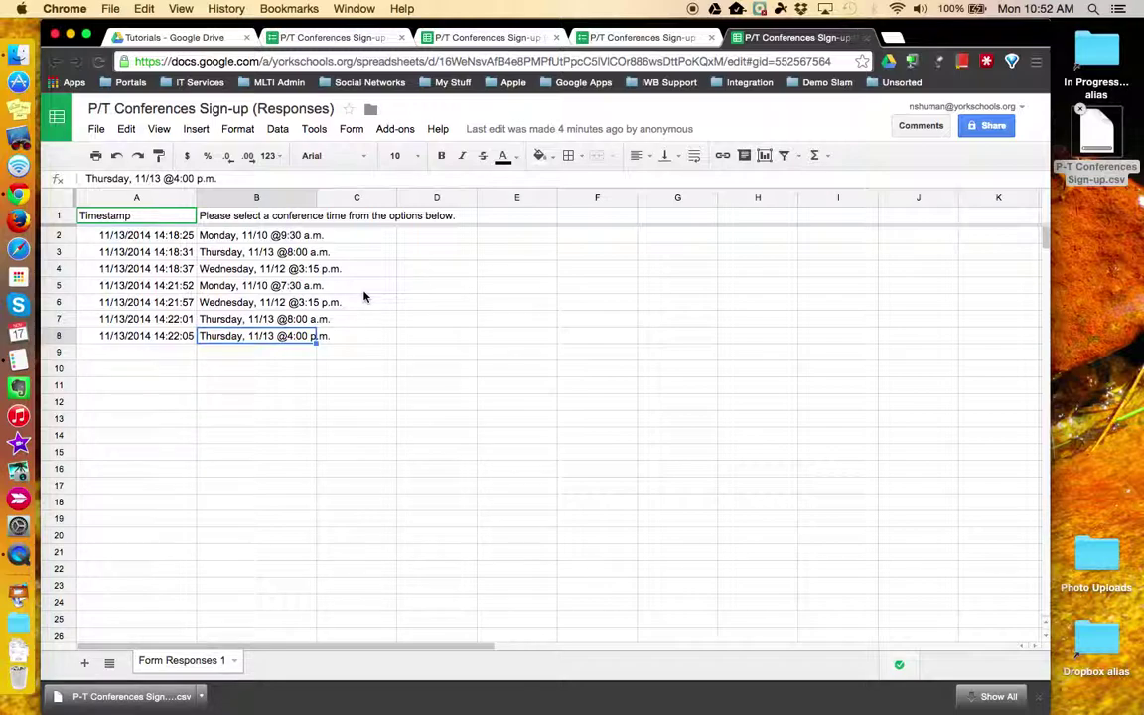
click(310, 38)
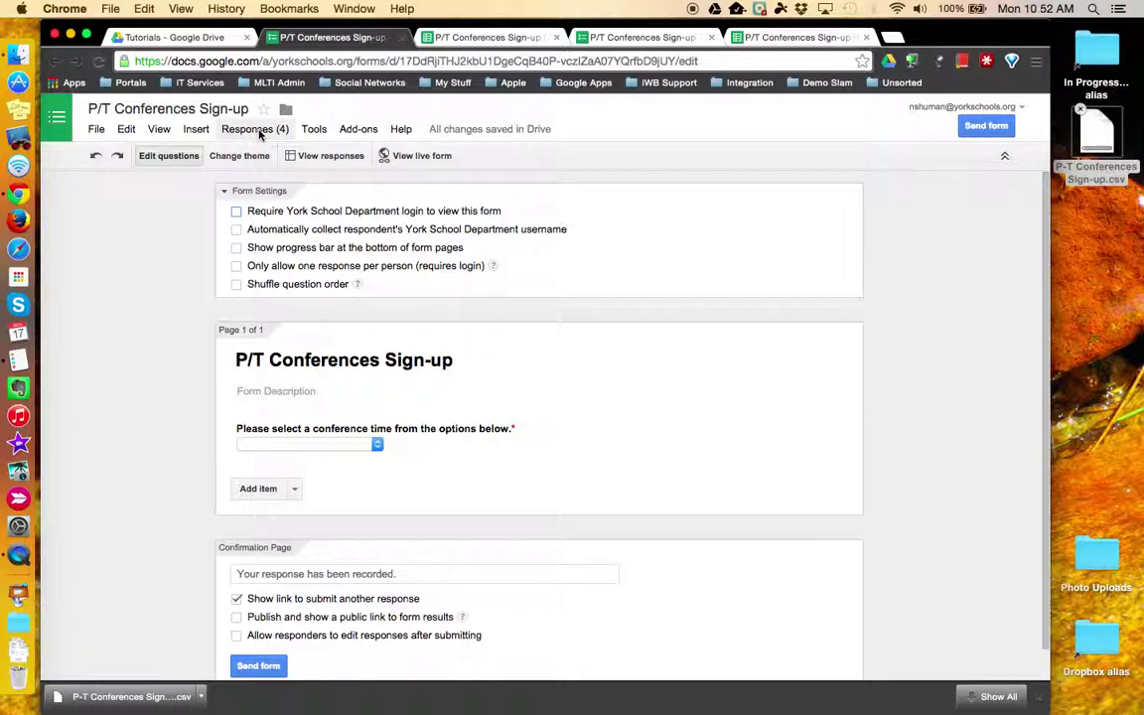
click(260, 135)
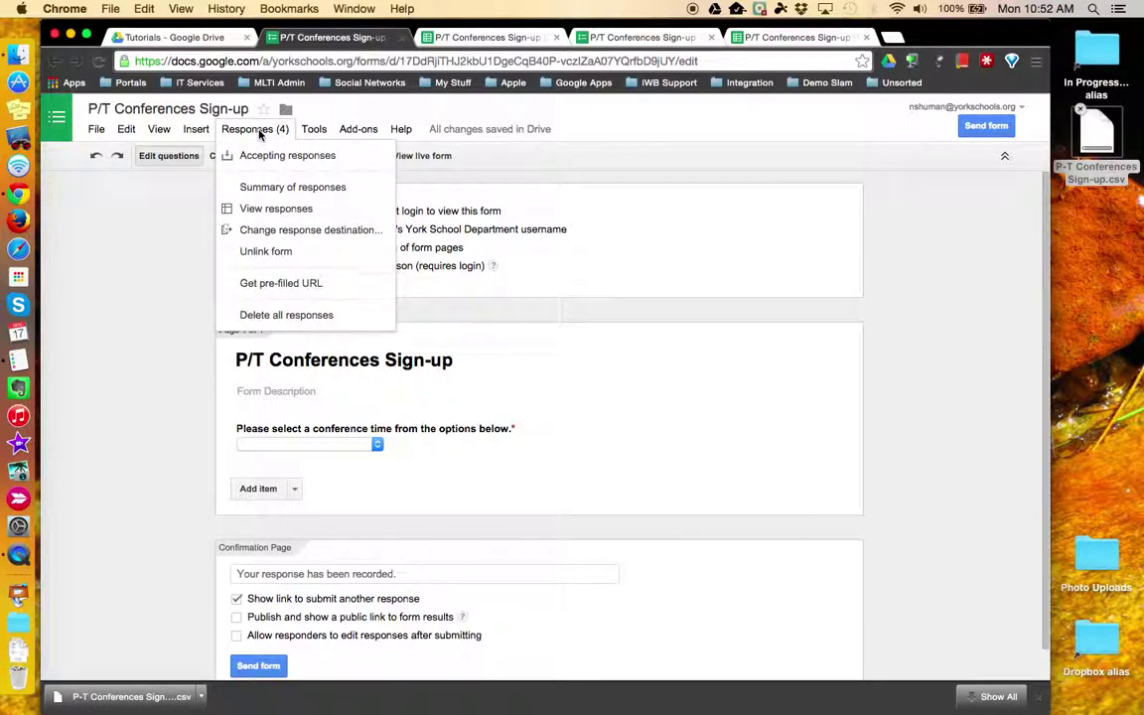